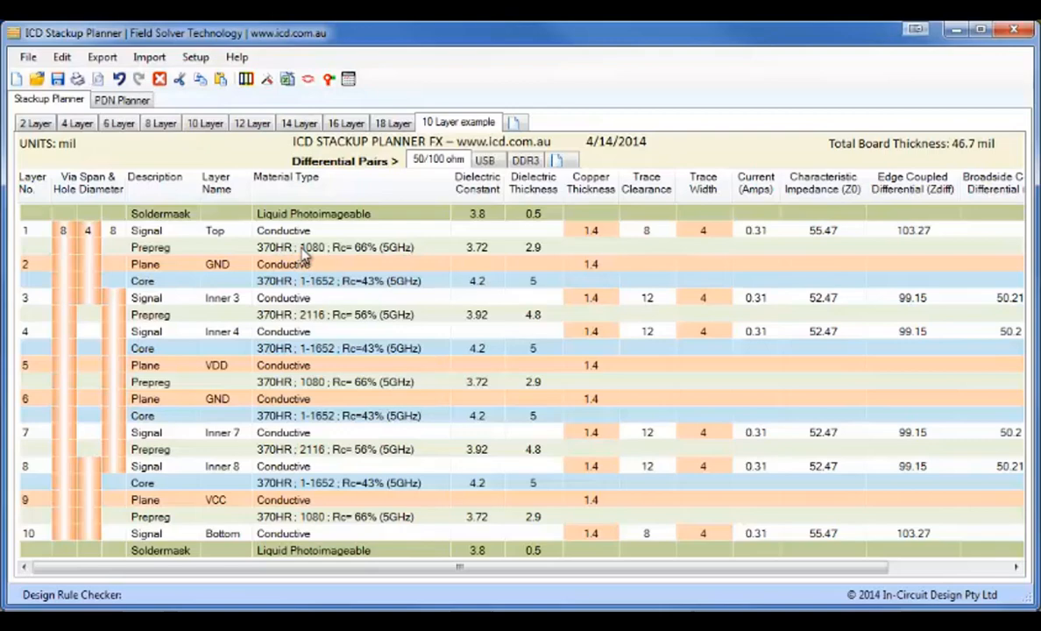
Review the via span definitions and the USB and DDR3 differential pair setups of the 10 Layer example stackup
click(308, 79)
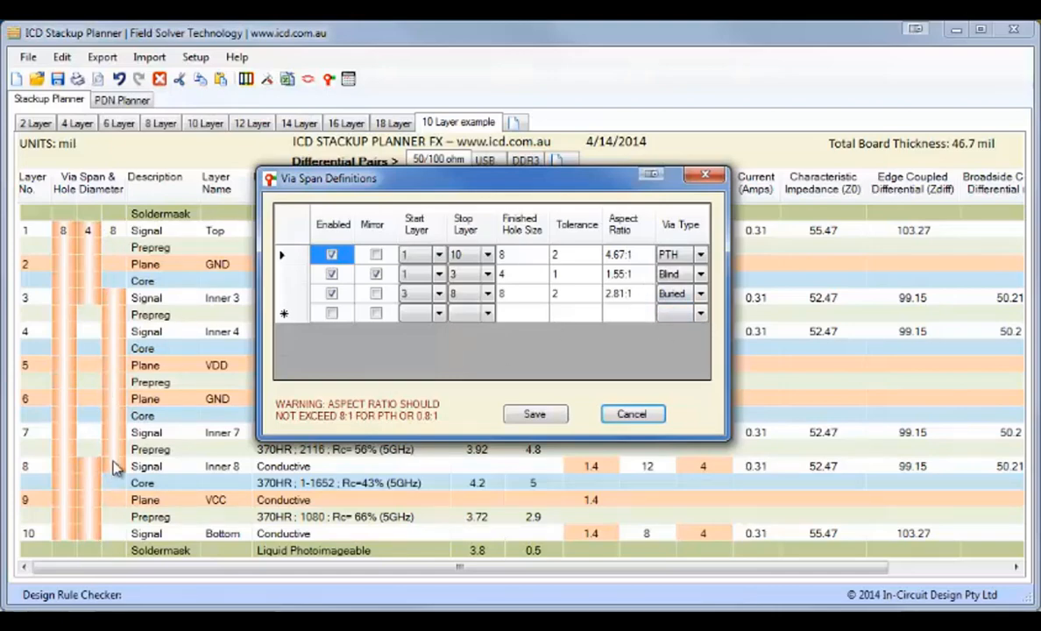
click(533, 414)
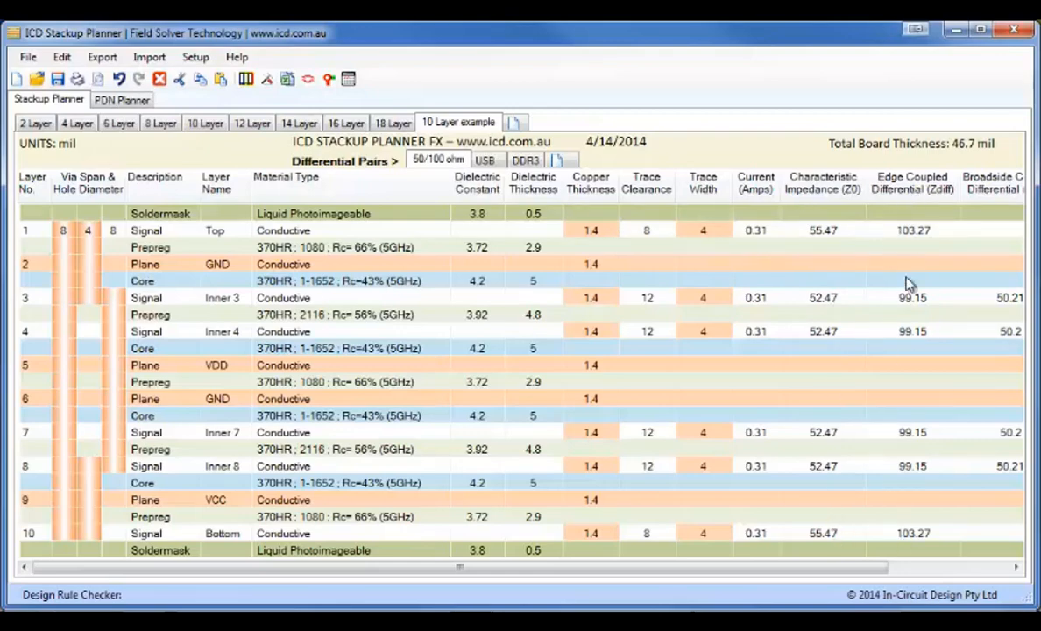
click(485, 159)
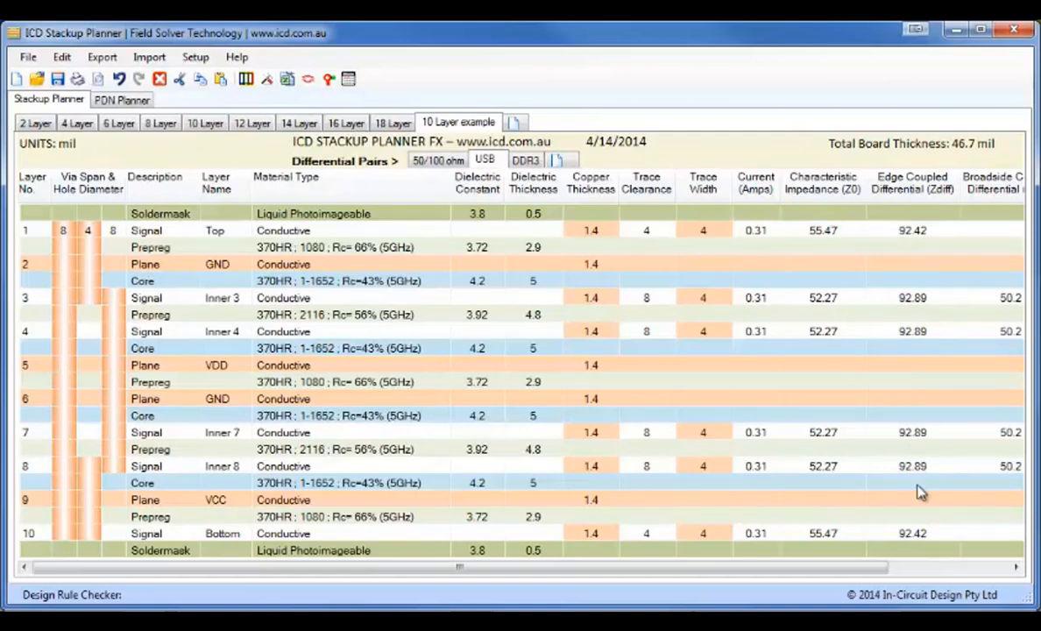
click(526, 162)
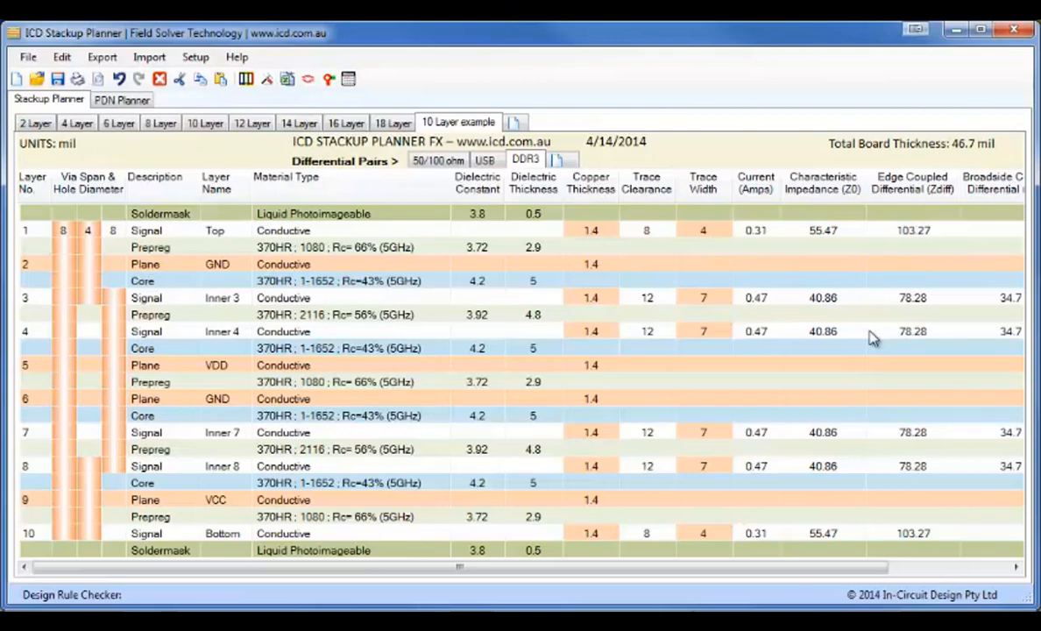
Start an export to the Altium Designer 14 format with only the 10 Layer example stackup selected
click(103, 58)
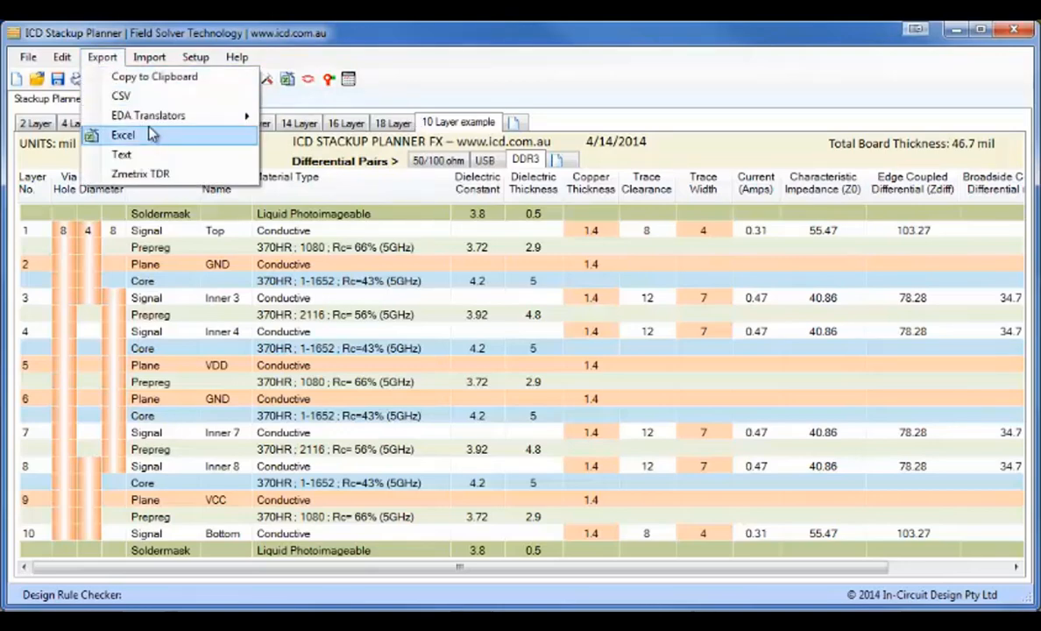
mouse_move(144, 114)
click(289, 134)
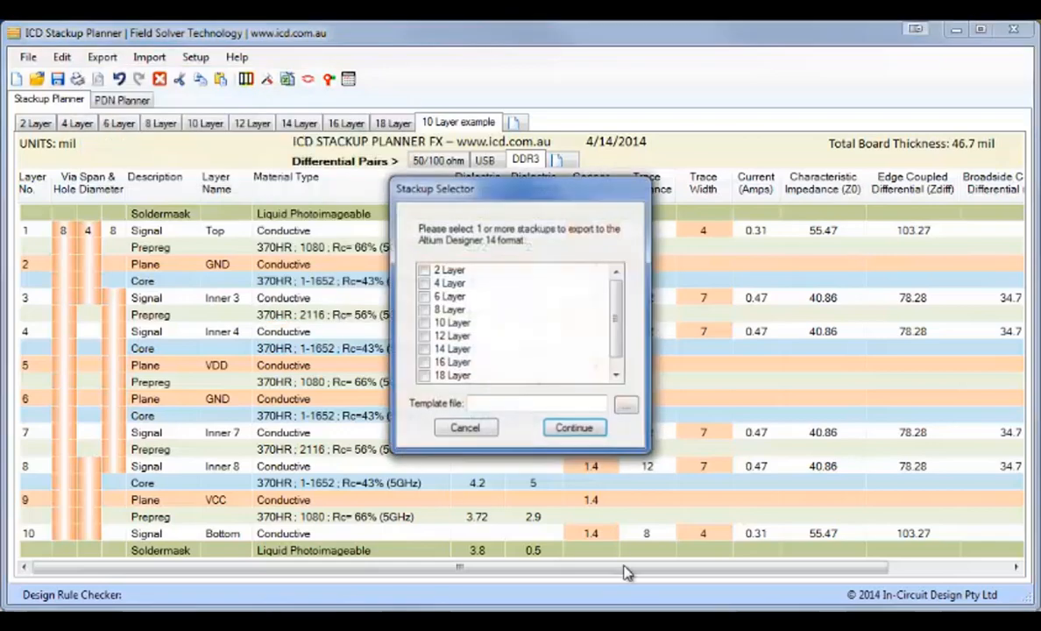
drag(618, 320, 612, 383)
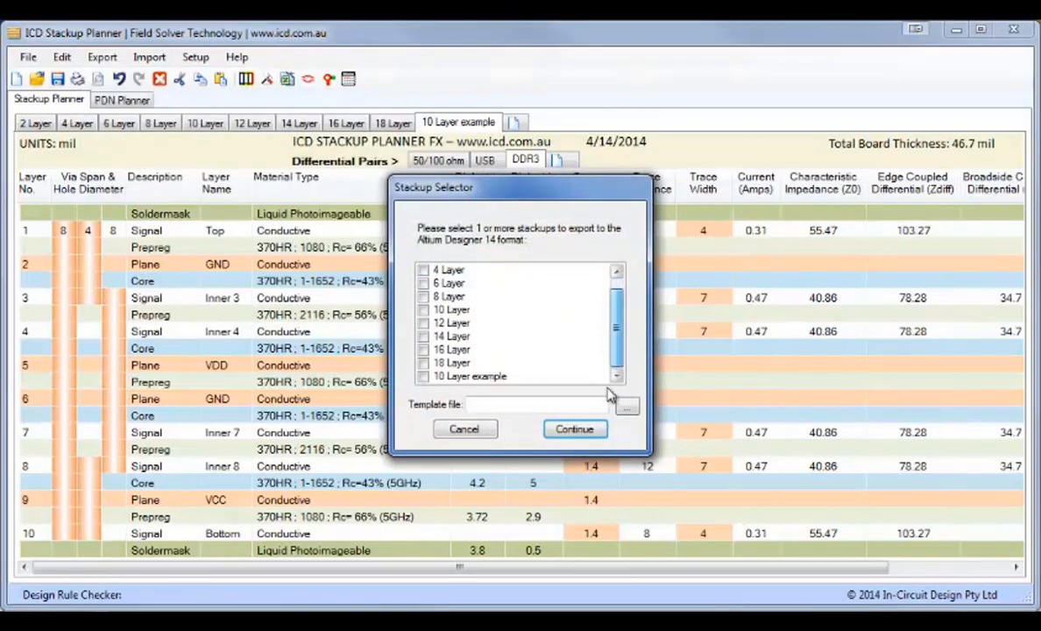
click(426, 377)
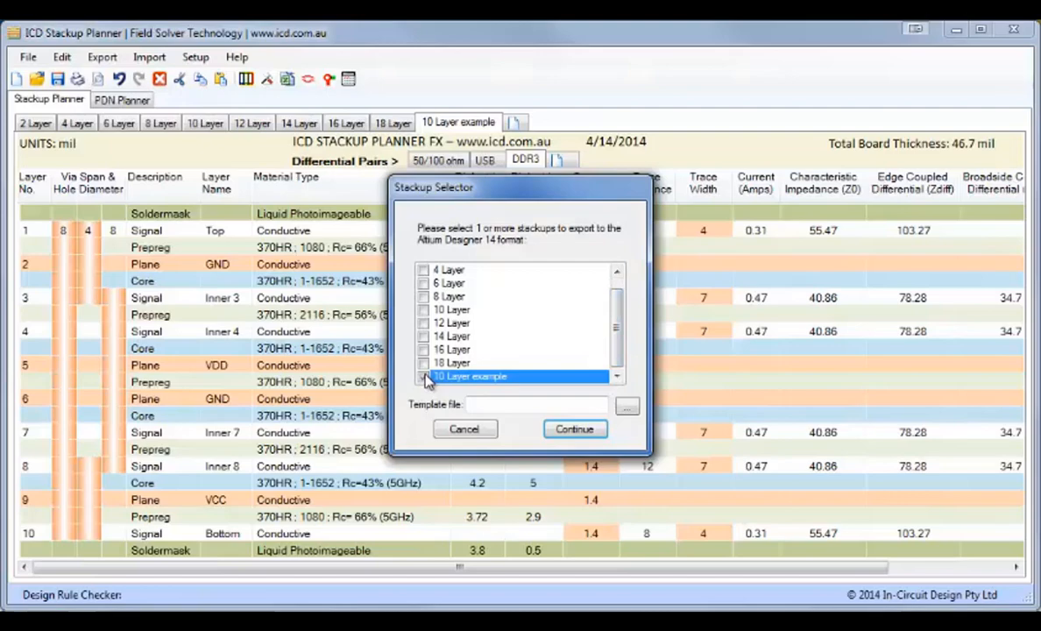
click(424, 377)
click(571, 431)
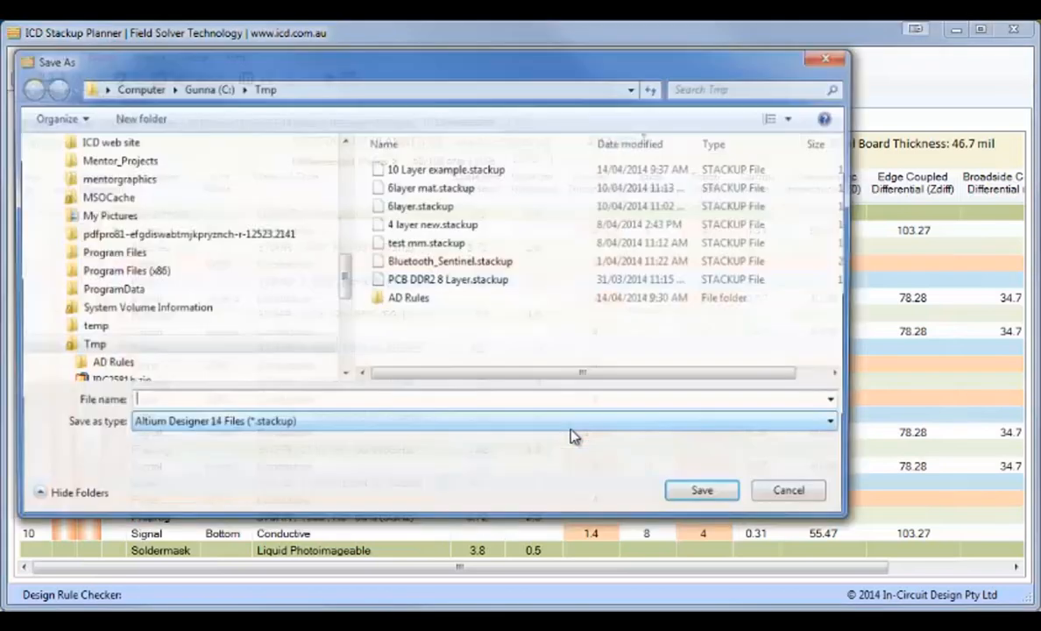
Save the exported stackup in C:\Tmp\AD Rules, replacing the existing 10 Layer example.stackup
click(121, 365)
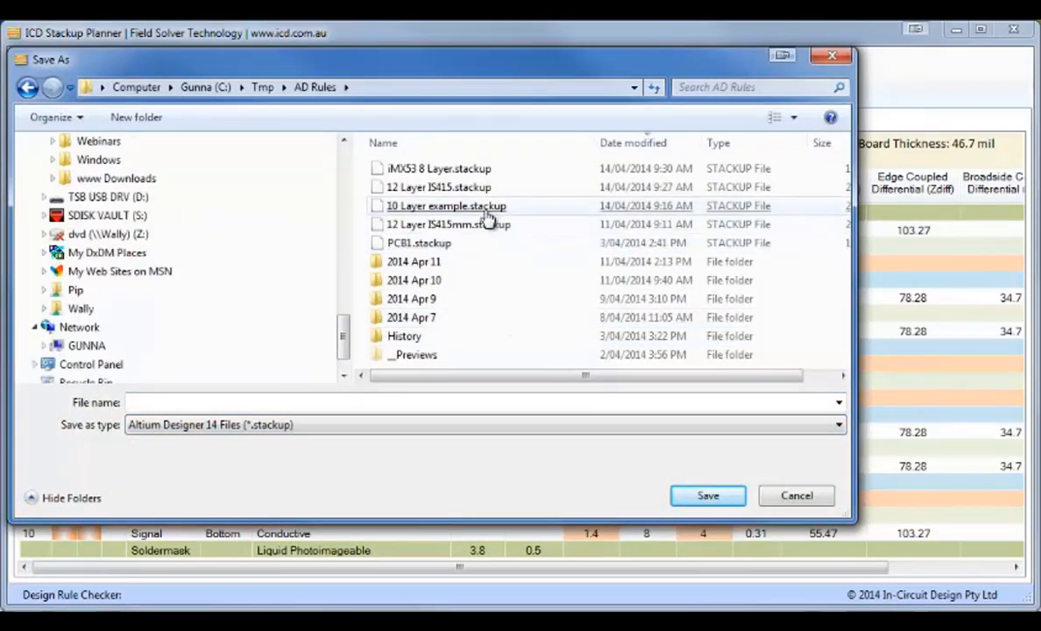
double_click(486, 208)
click(545, 318)
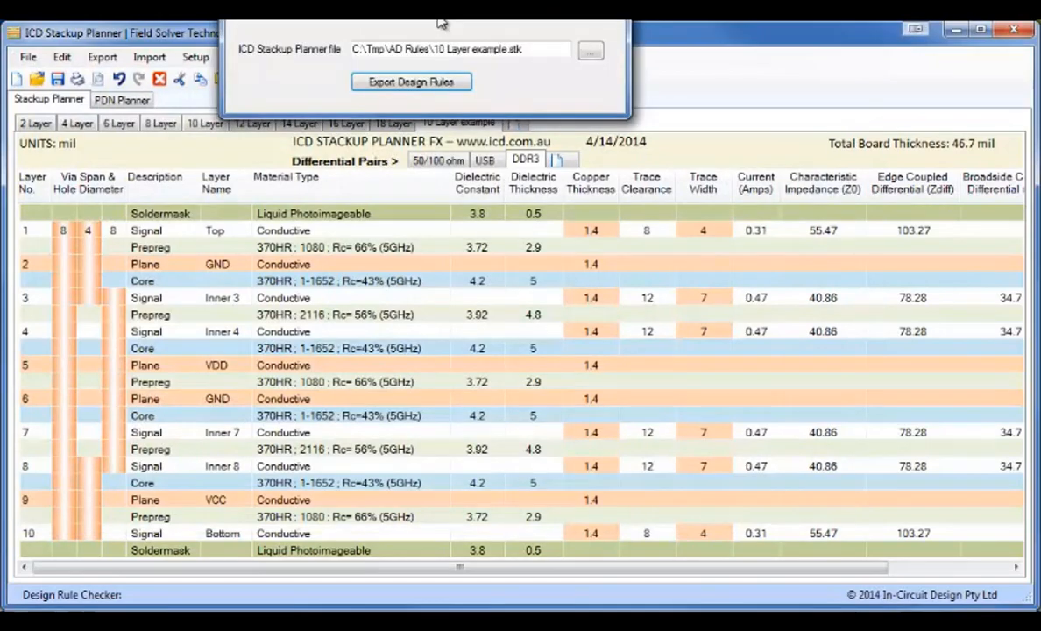
Export the design rules to the AD Rules folder, replacing 10 Layer example.RUL, and close the Design Rule Interface
drag(412, 23, 441, 136)
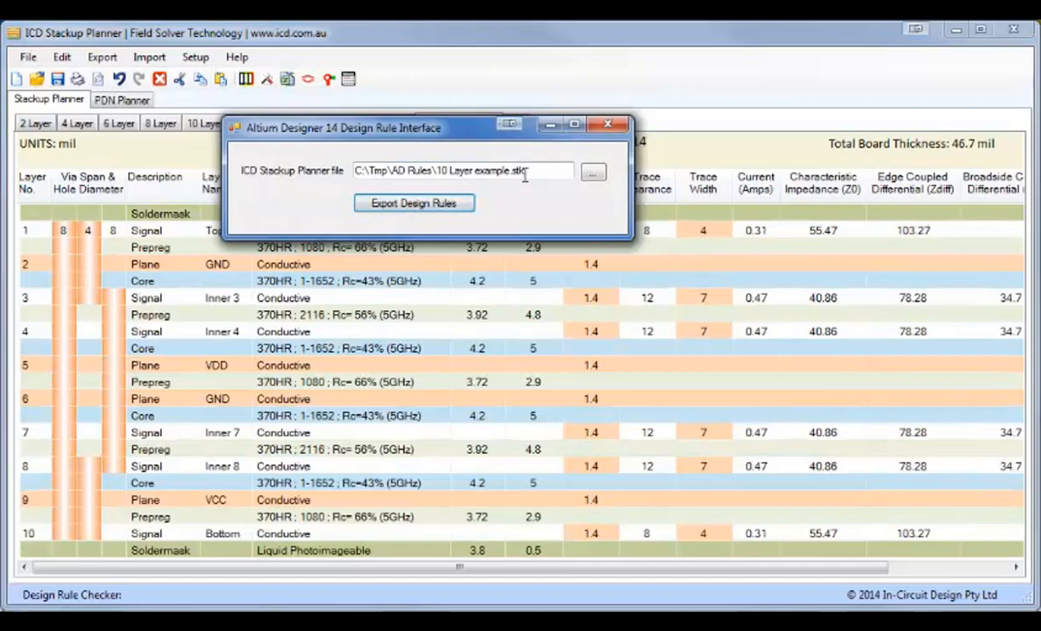
click(399, 207)
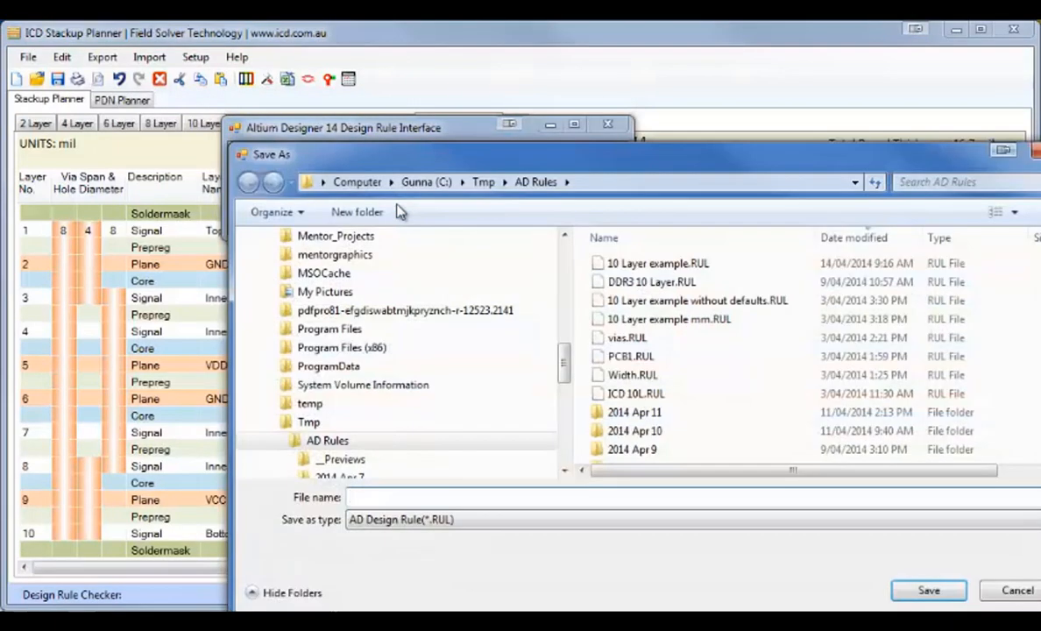
double_click(669, 266)
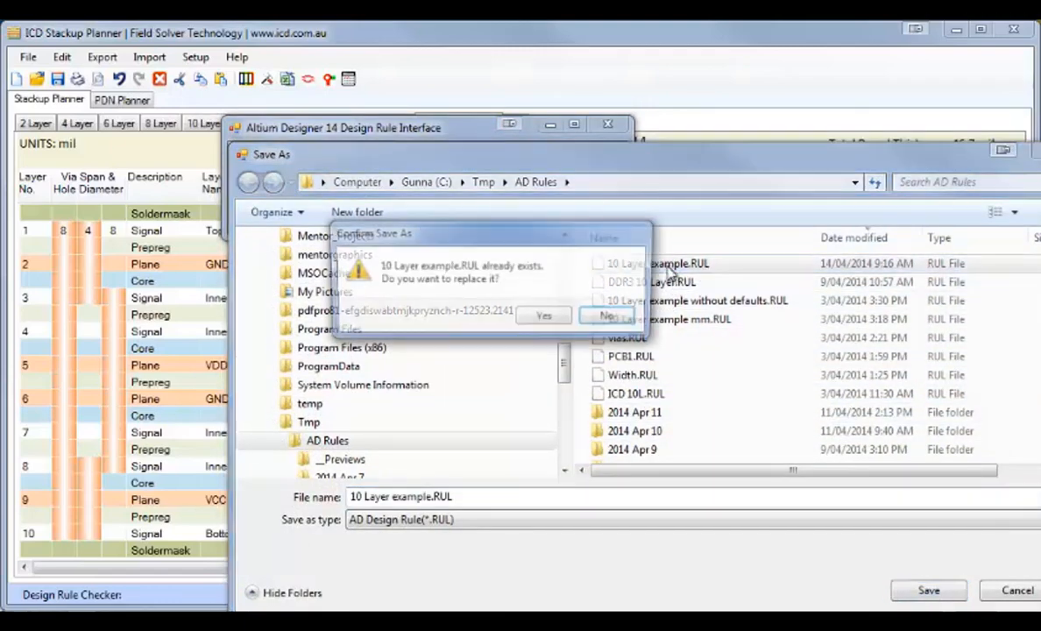
click(534, 318)
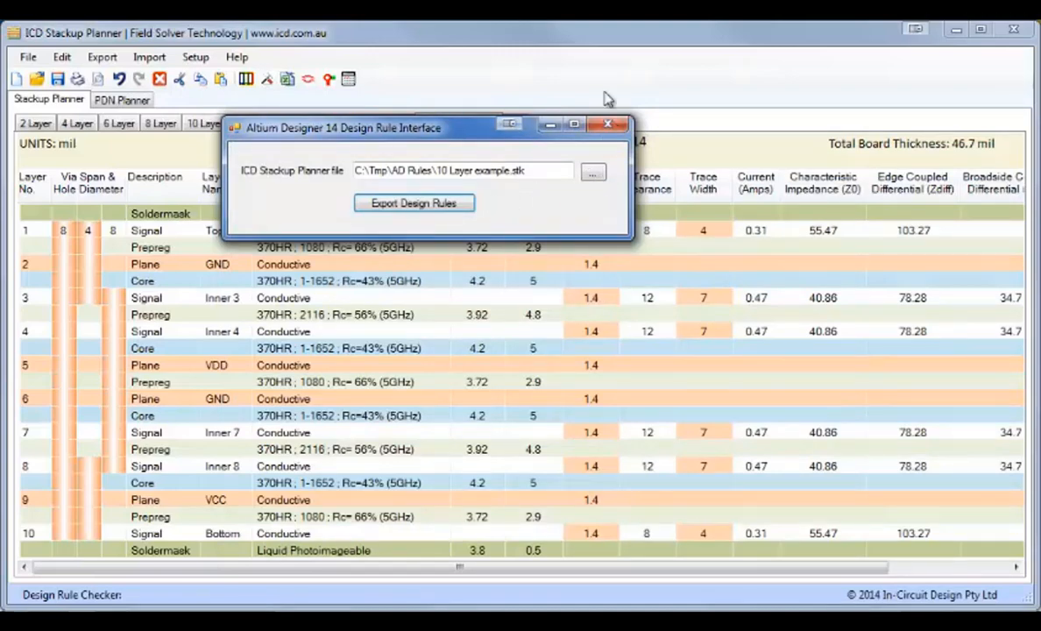
click(587, 41)
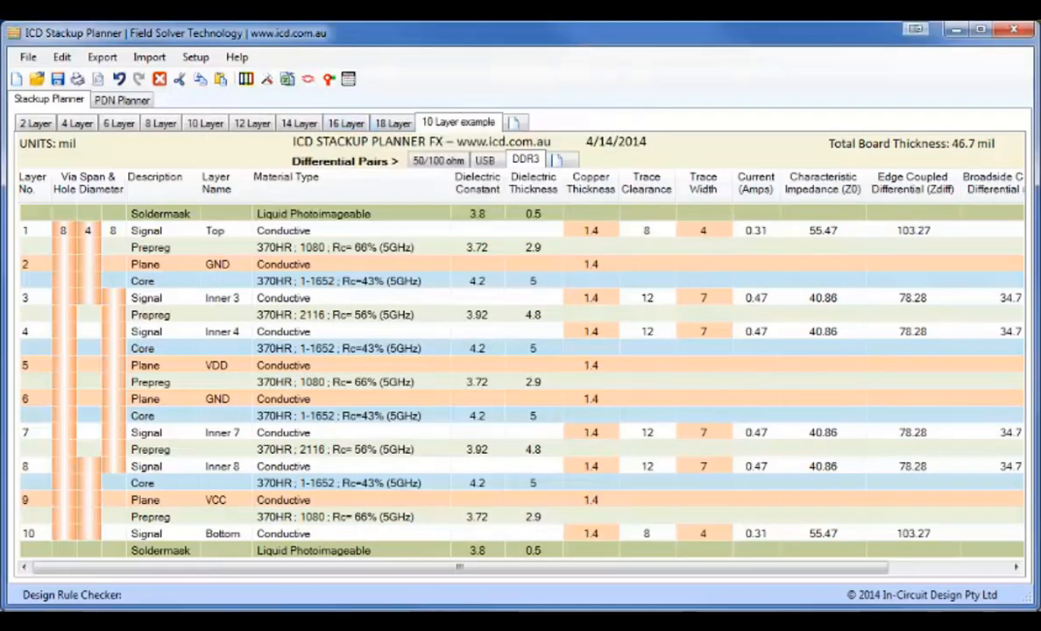
Switch to Altium Designer and create a new PCB document
key(alt+Tab)
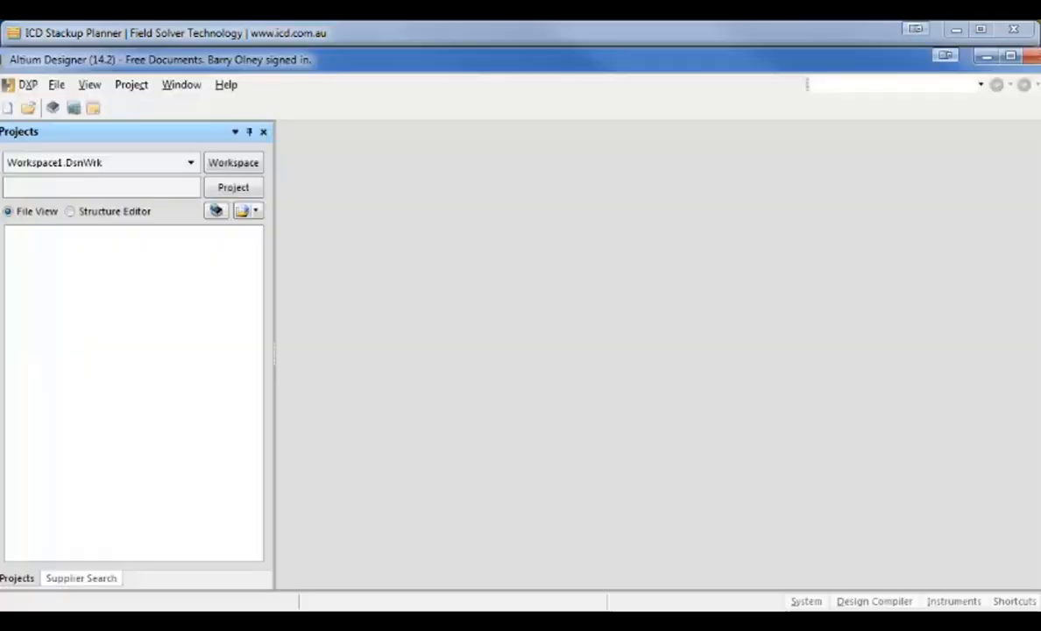
click(57, 84)
mouse_move(154, 109)
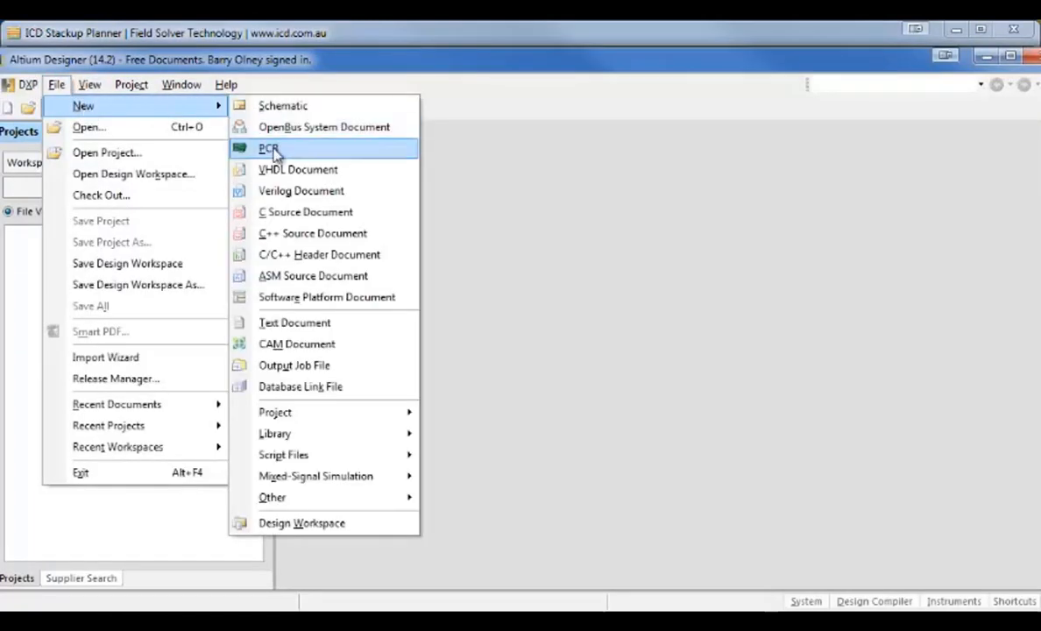
click(272, 150)
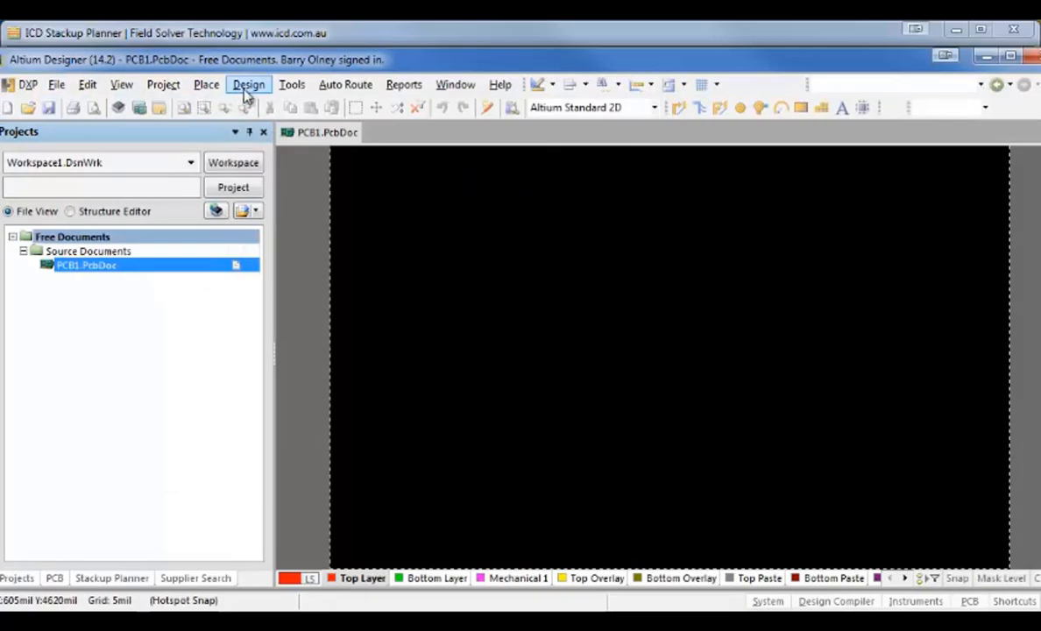
Load 10 Layer example.stackup from C:\Tmp into the Layer Stack Manager and apply the layer stack to the board
click(248, 84)
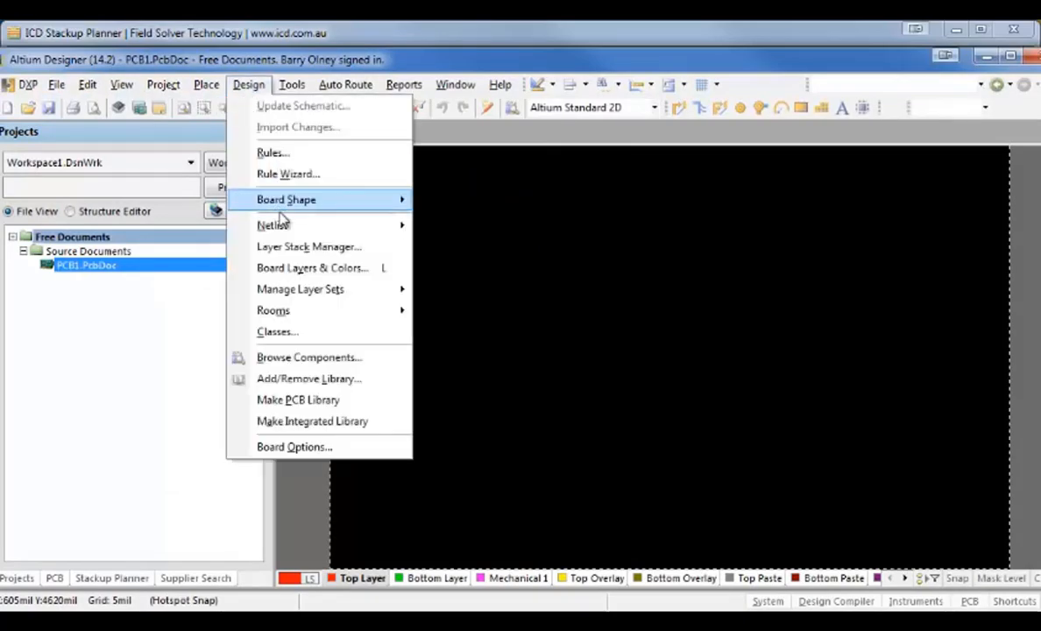
click(295, 247)
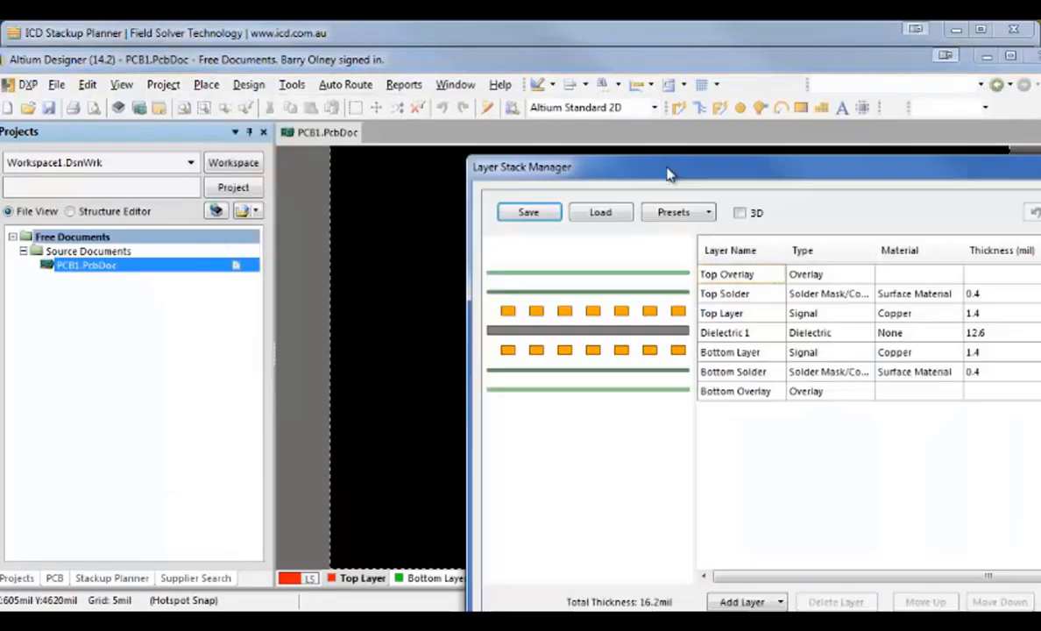
drag(804, 176, 415, 94)
click(225, 130)
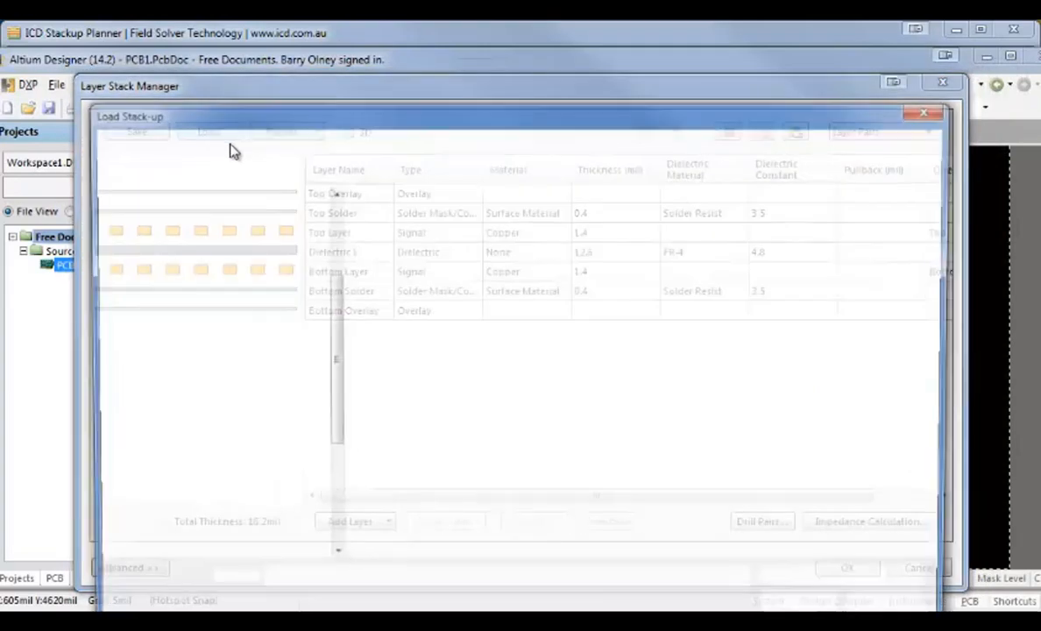
click(162, 529)
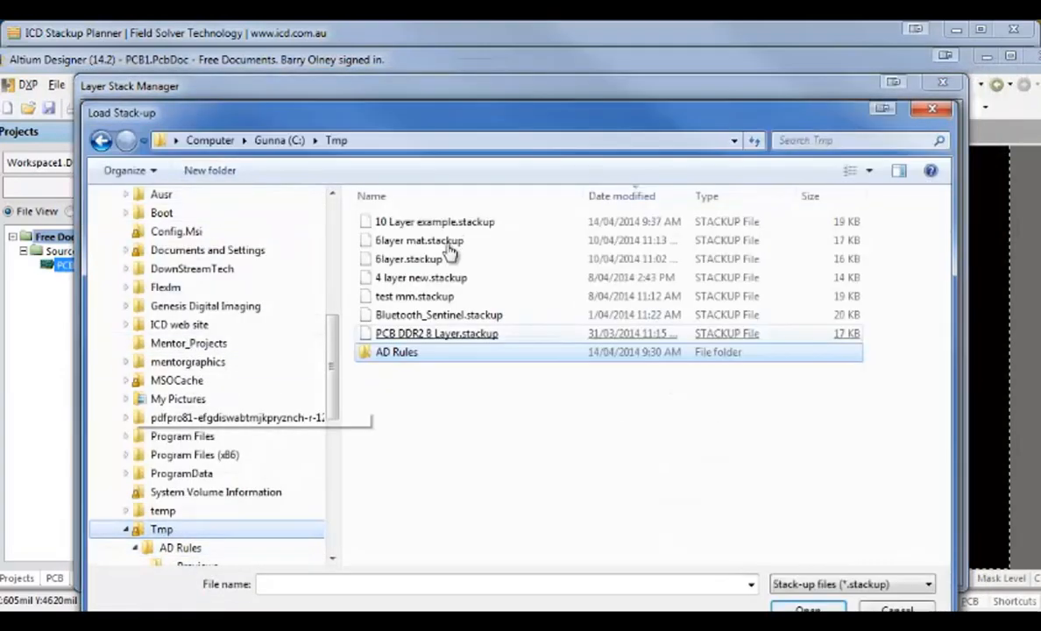
click(441, 226)
double_click(440, 230)
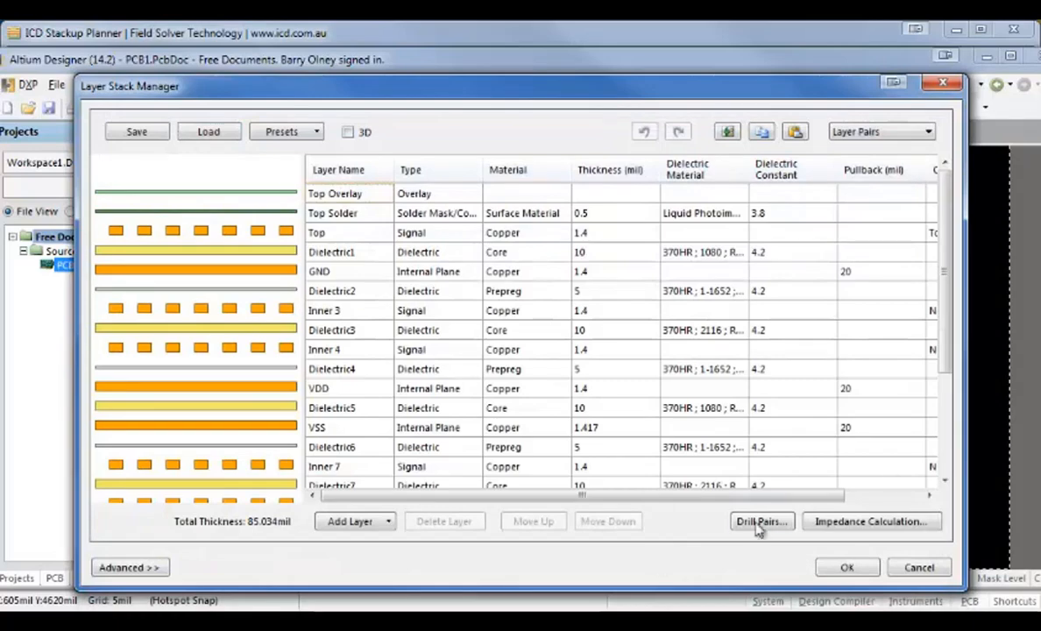
drag(941, 346, 938, 421)
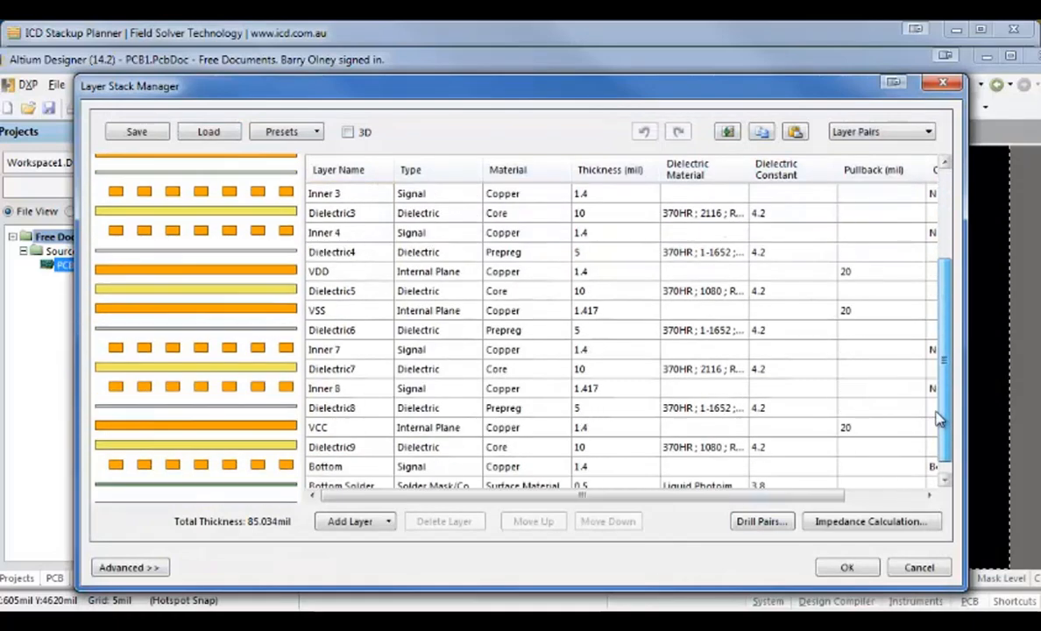
click(848, 569)
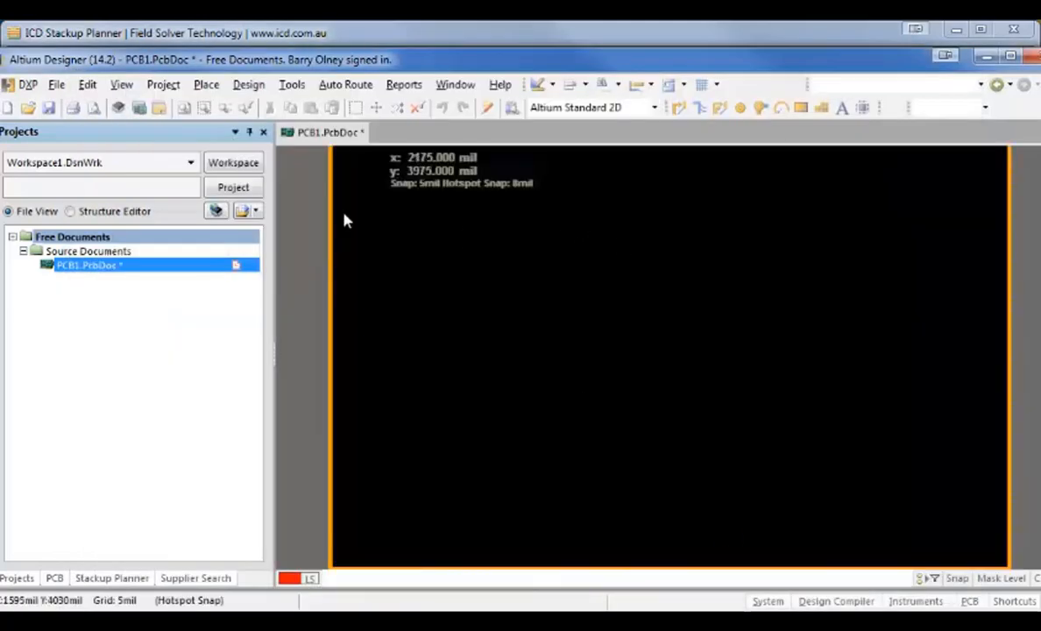
Start a design rule import for the Clearance Constraint, Width Constraint, Routing Via Style and Differential Pairs Routing rule types
click(248, 85)
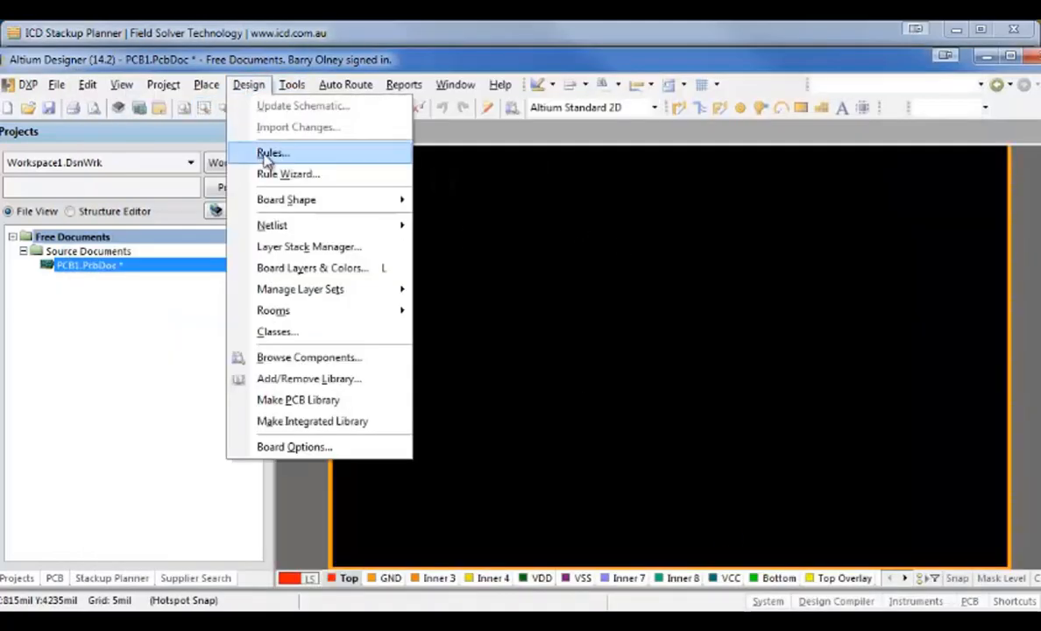
click(268, 154)
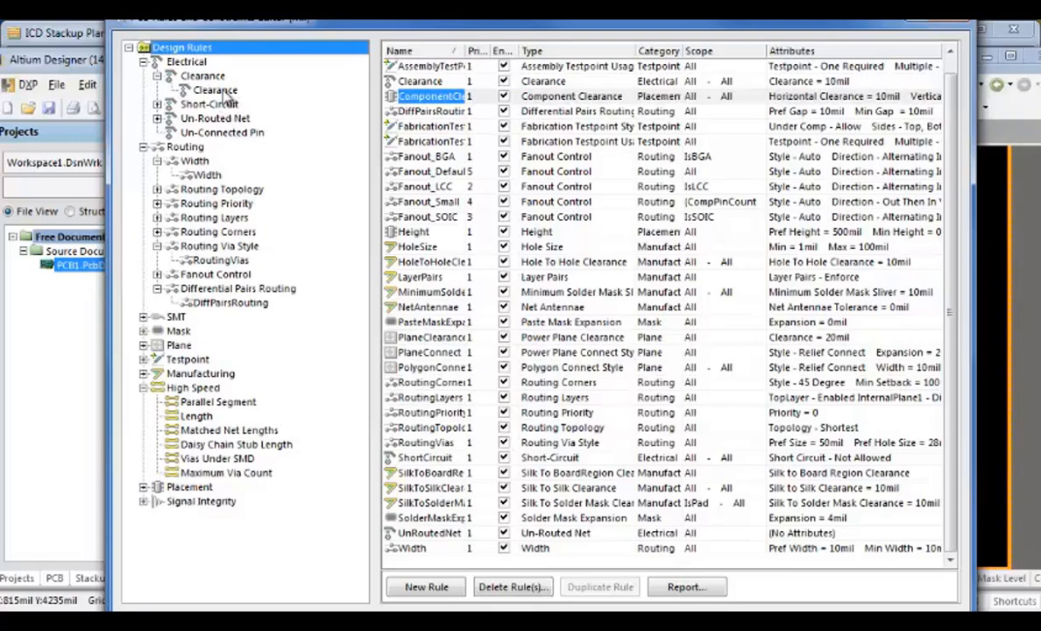
right_click(215, 50)
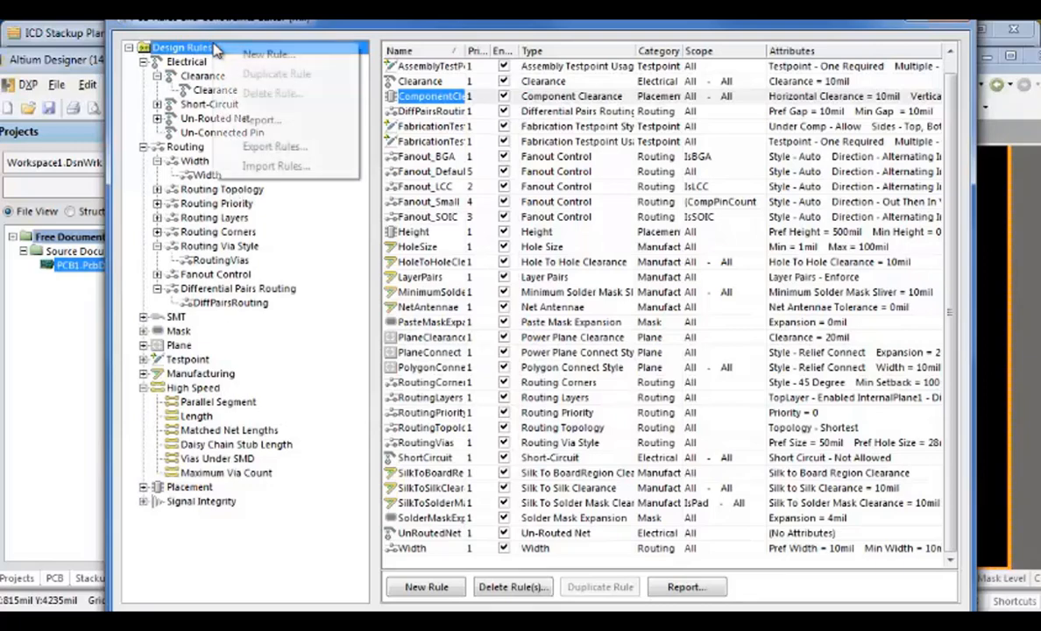
click(298, 172)
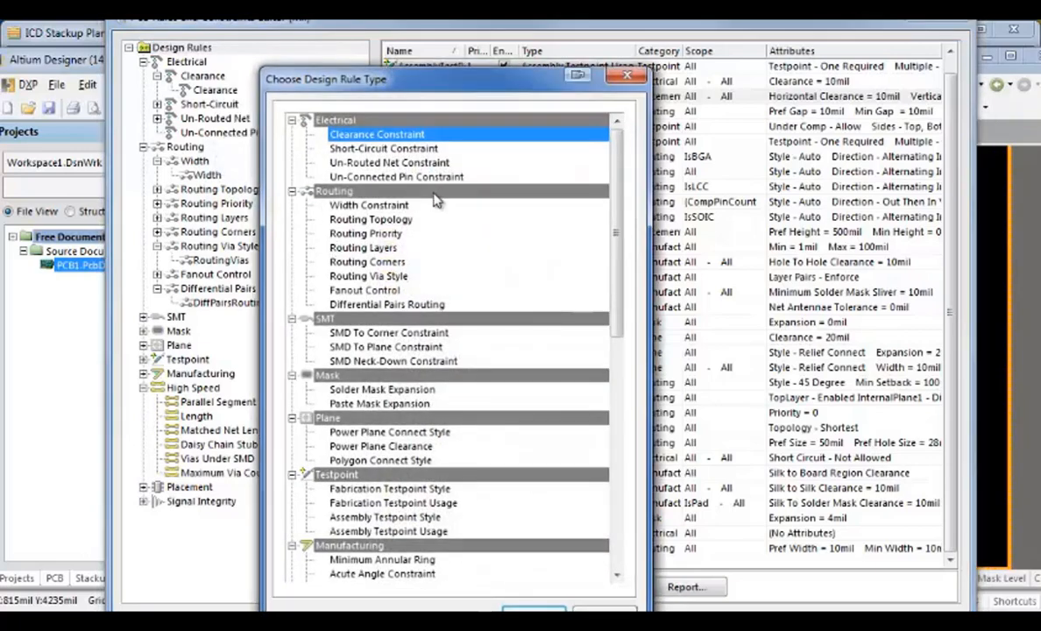
ctrl+click(366, 204)
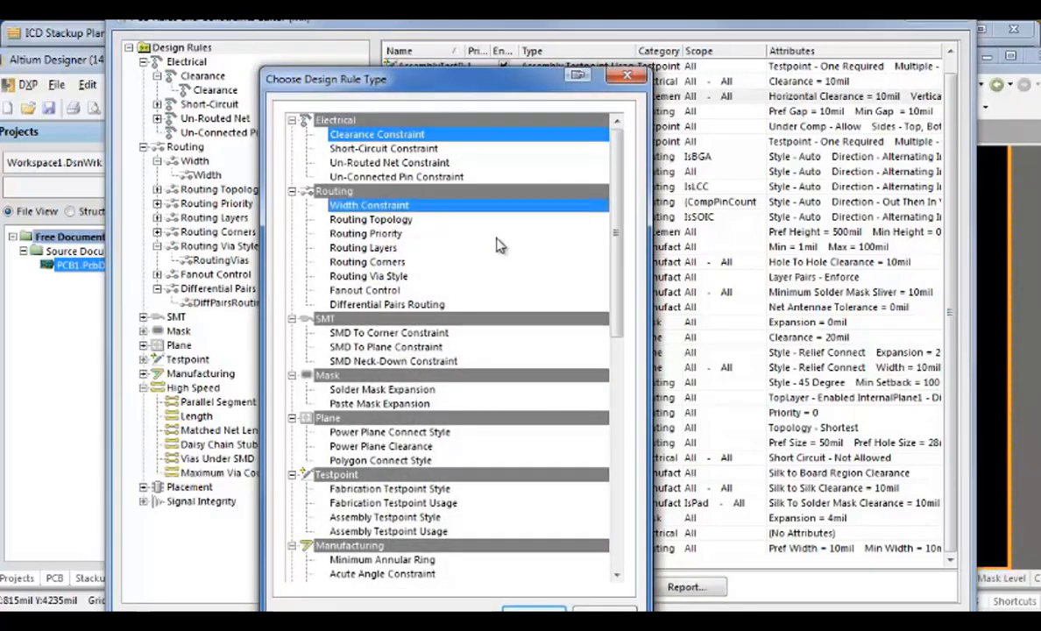
ctrl+click(400, 276)
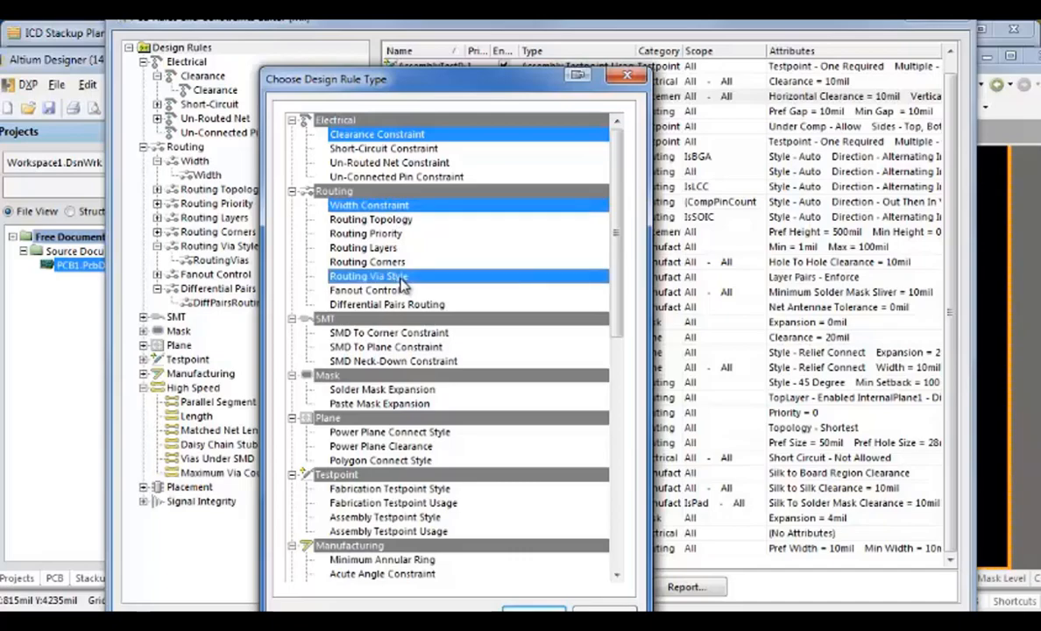
ctrl+click(433, 304)
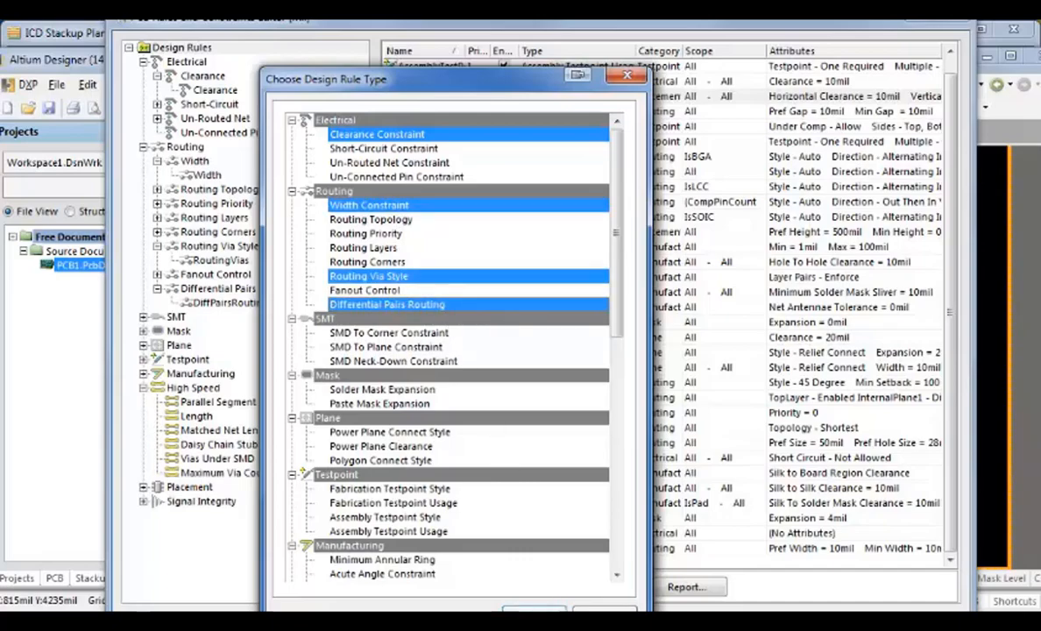
click(534, 609)
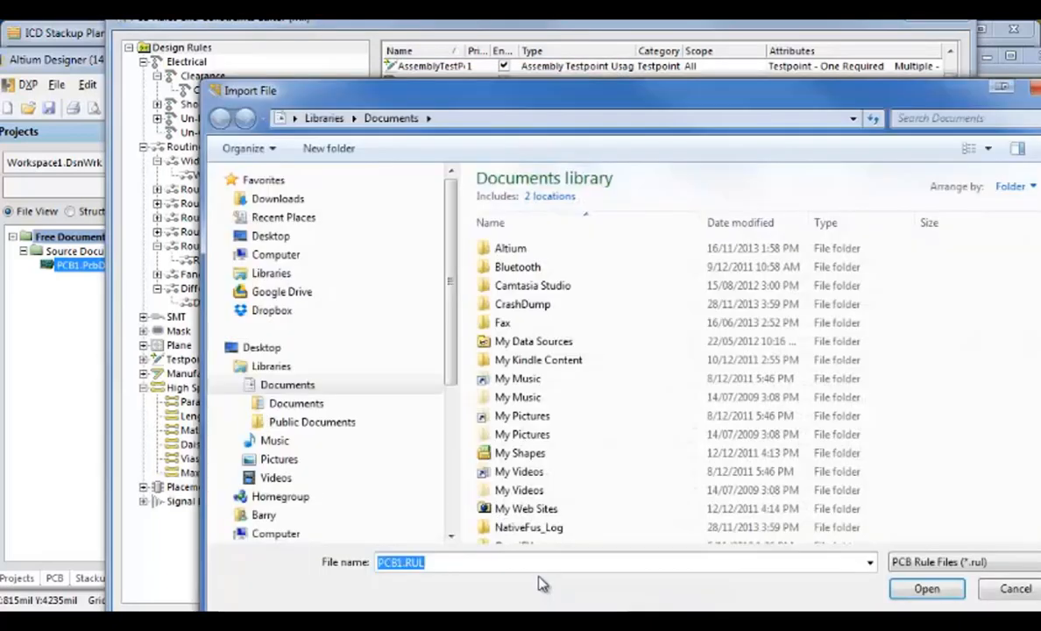
Import the selected rule types from 10 Layer example.RUL in the C:\Tmp\AD Rules folder
click(276, 254)
double_click(533, 219)
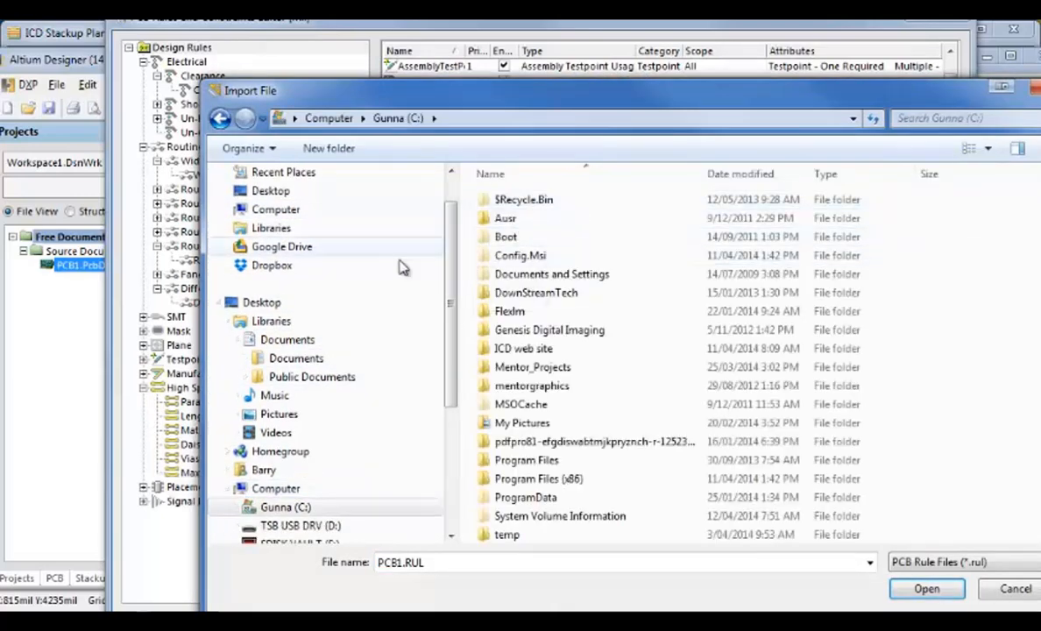
scroll(420, 267, down, 1)
scroll(495, 263, down, 2)
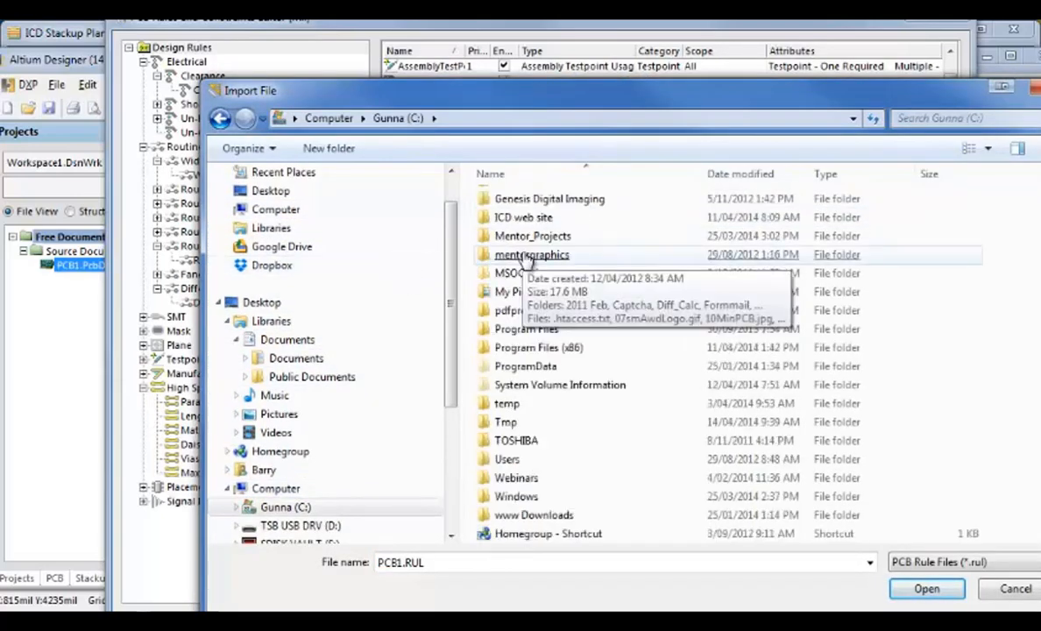
click(501, 422)
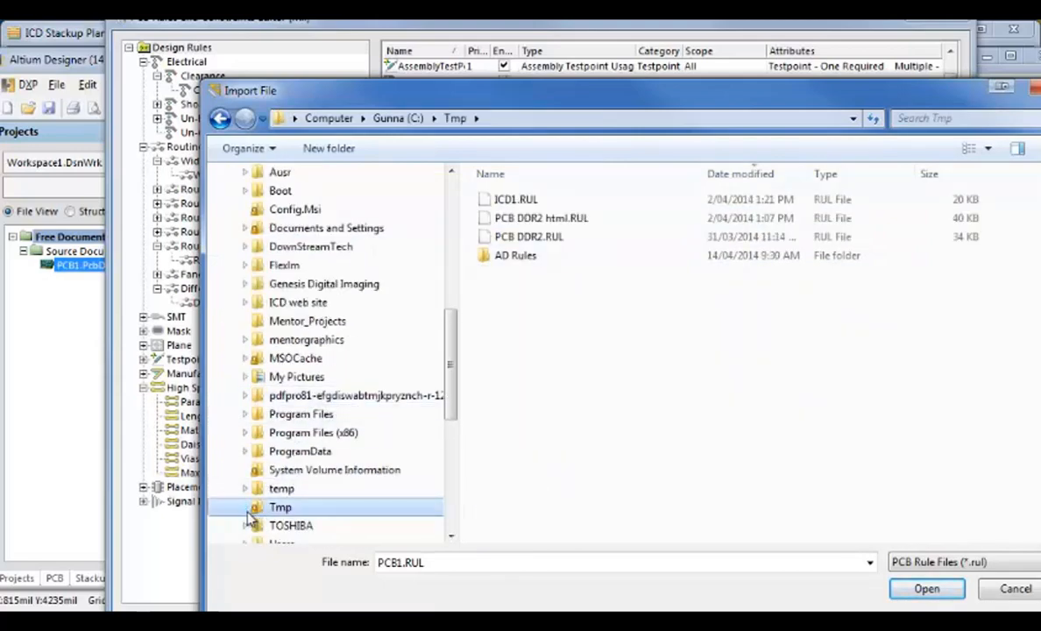
click(246, 509)
click(290, 527)
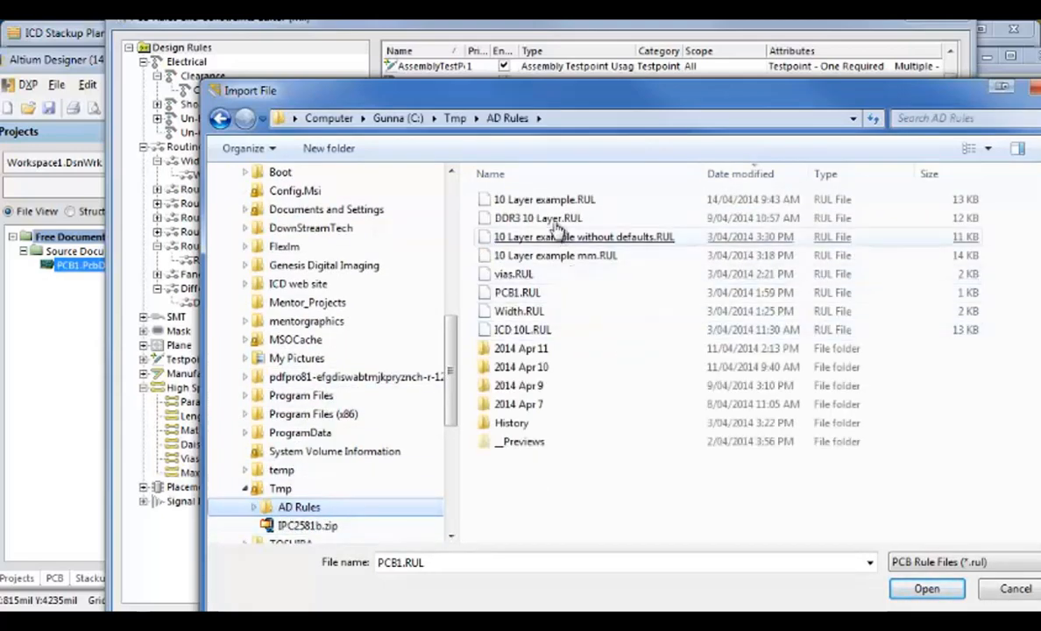
click(553, 204)
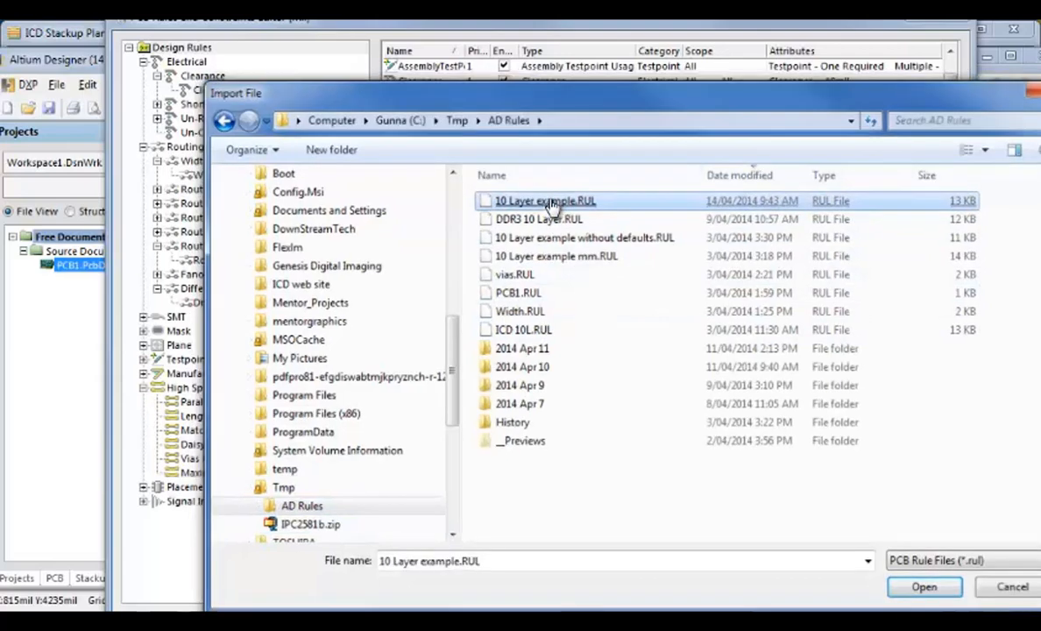
double_click(552, 203)
click(547, 337)
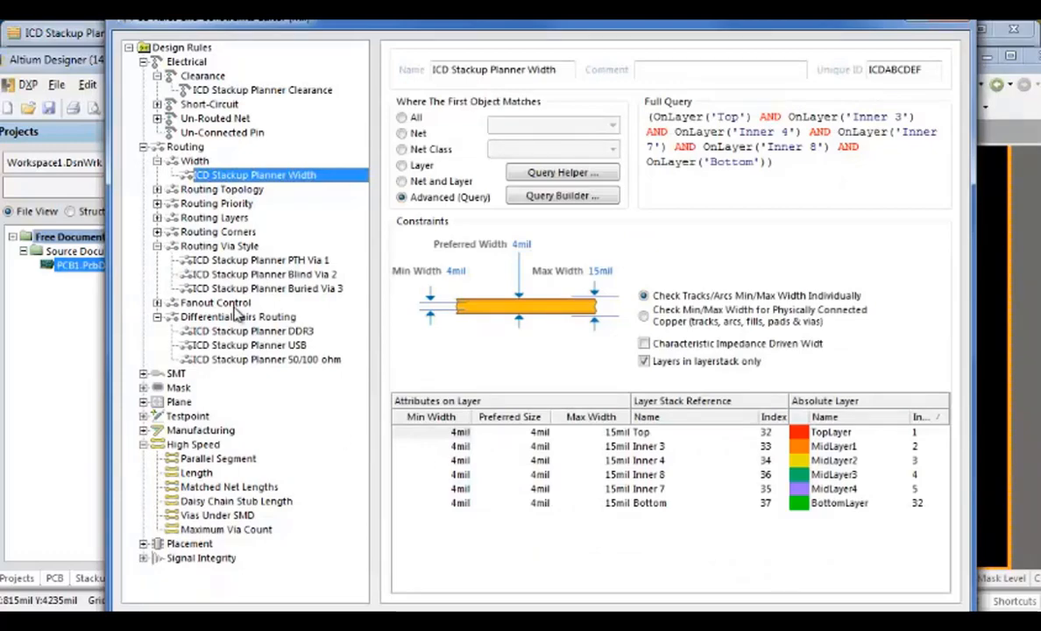
Review the imported ICD Stackup Planner clearance and width rules and the PTH, blind and buried via style rules
click(245, 91)
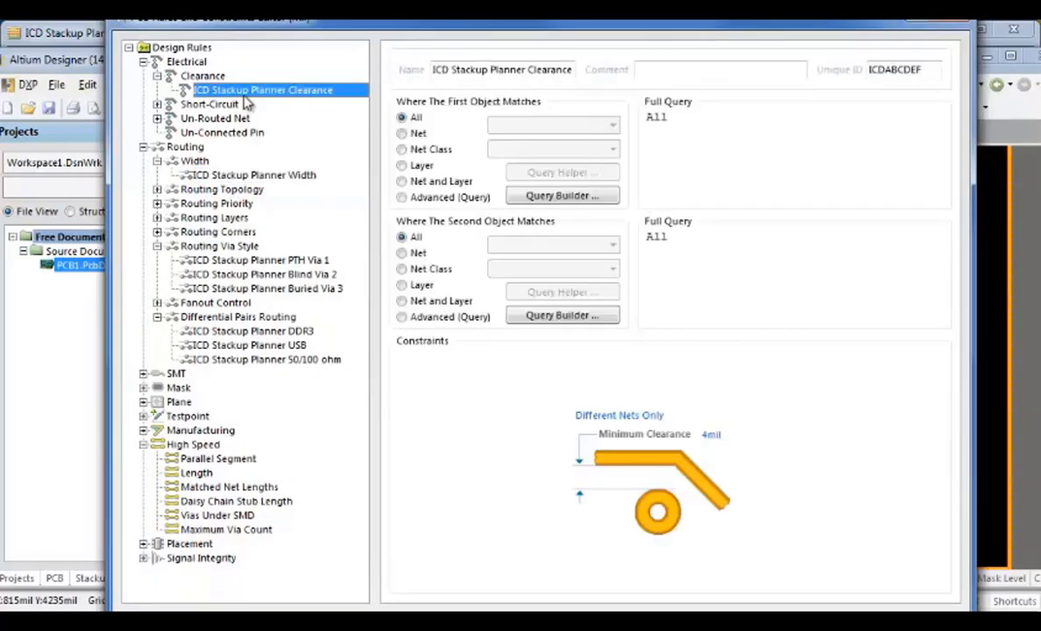
click(253, 177)
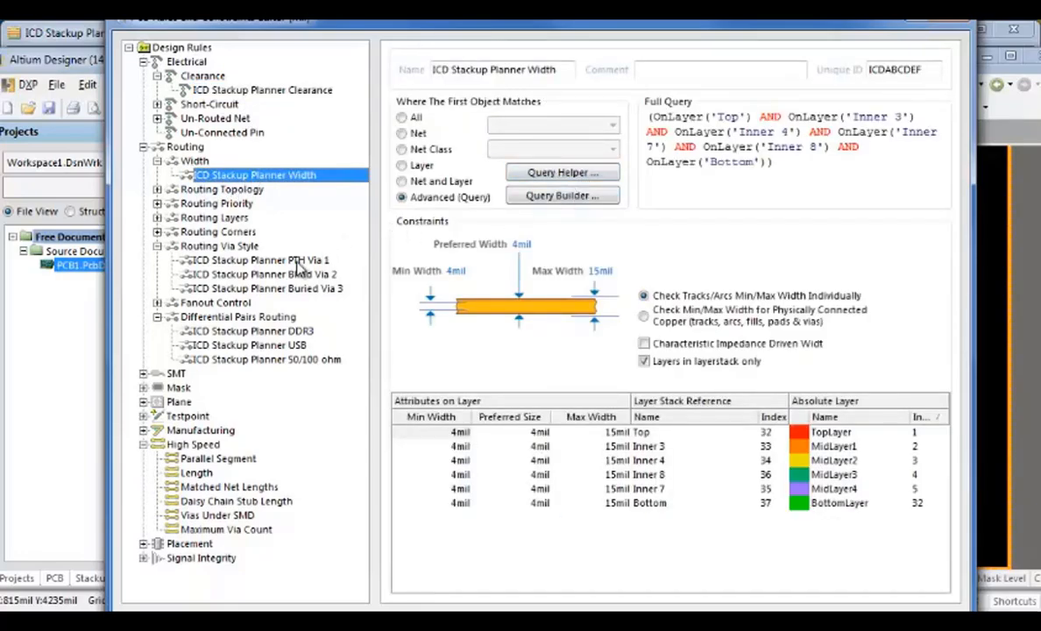
click(298, 263)
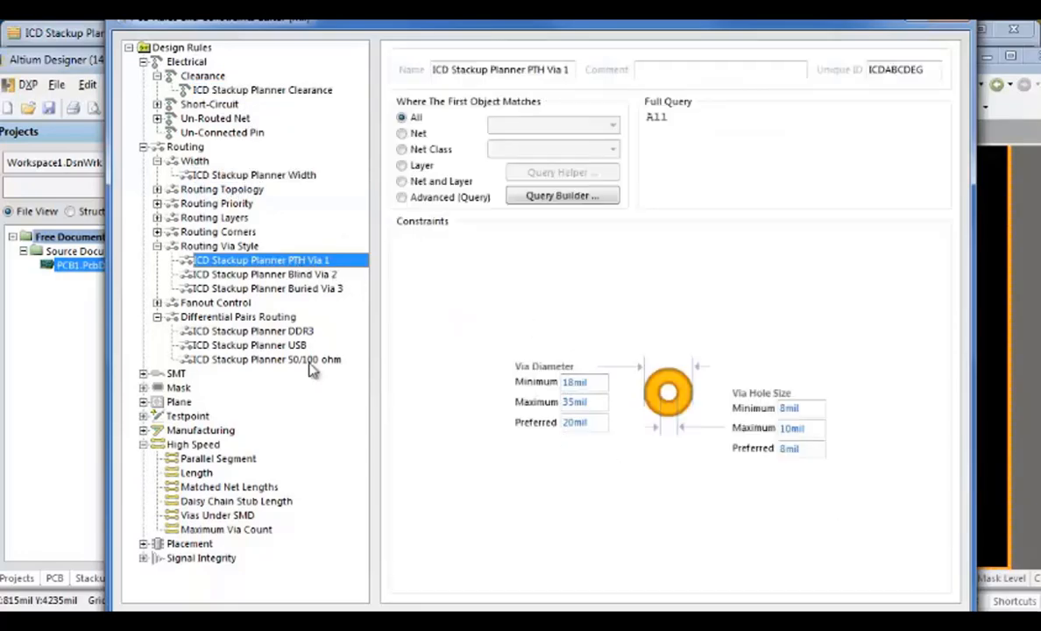
click(266, 276)
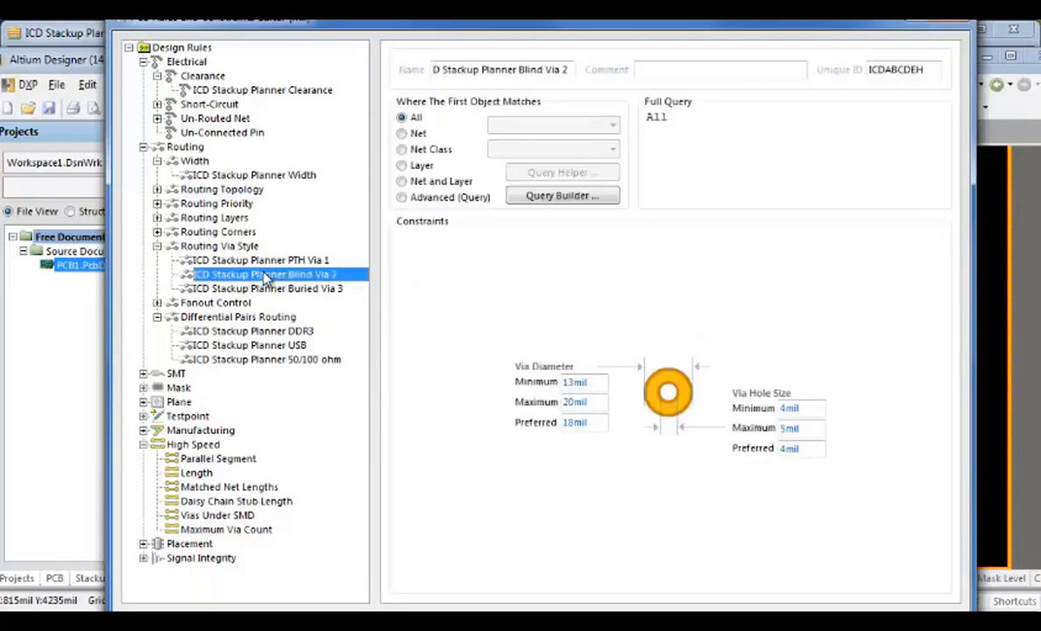
click(326, 295)
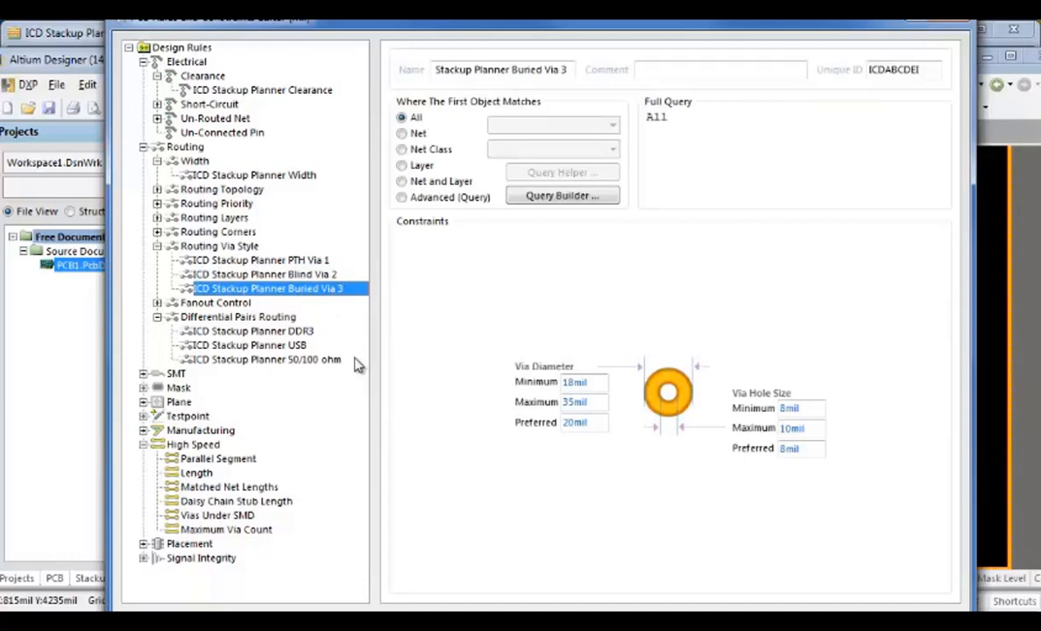
Examine the per-layer widths and gaps of the 50/100 ohm, USB and DDR3 differential pair routing rules
click(308, 360)
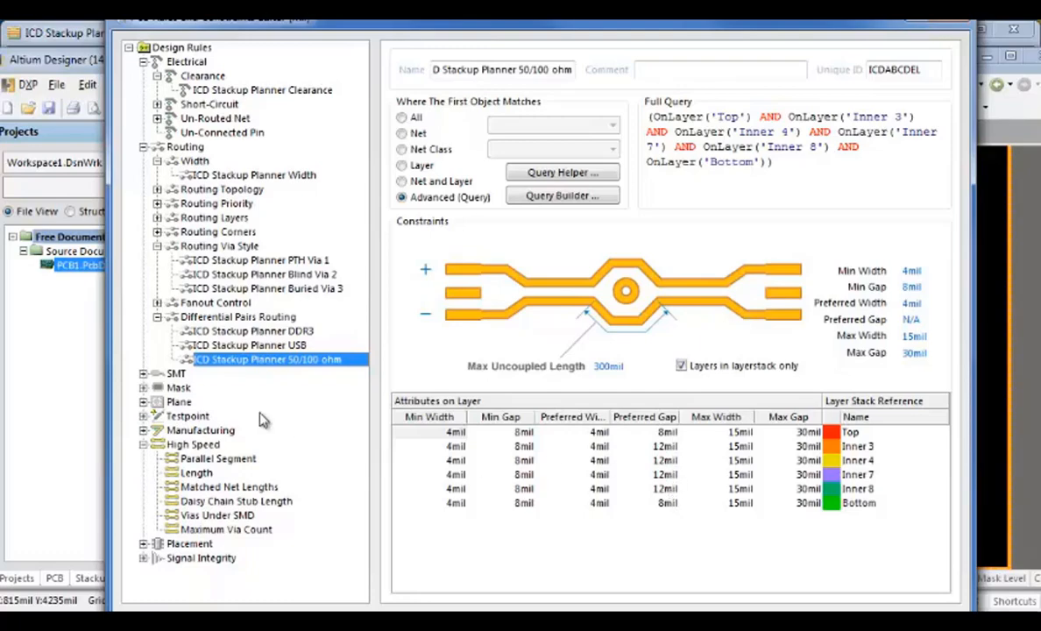
click(257, 347)
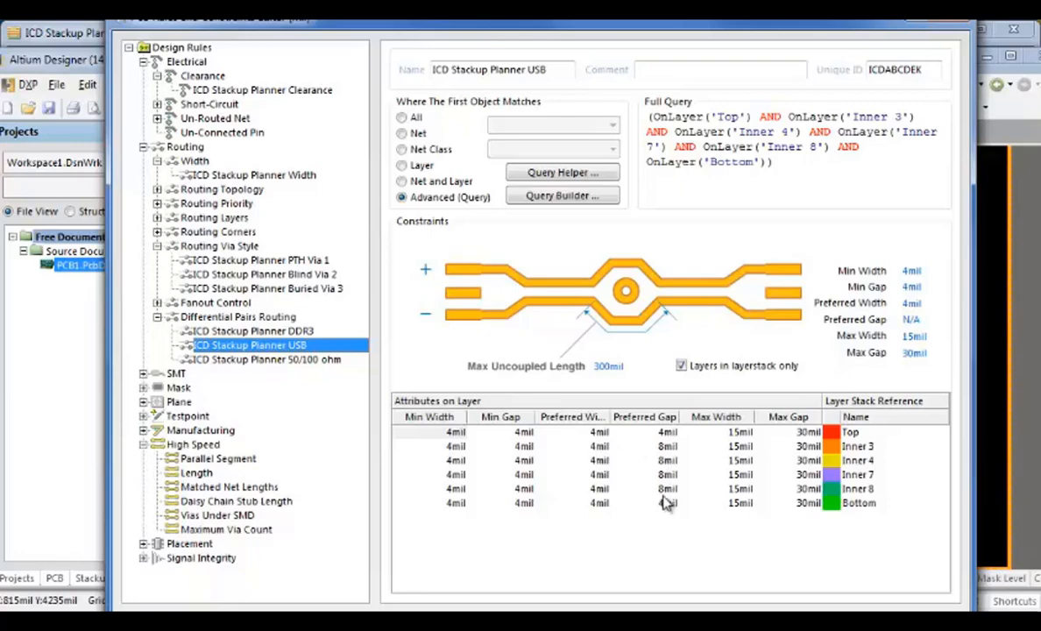
click(302, 332)
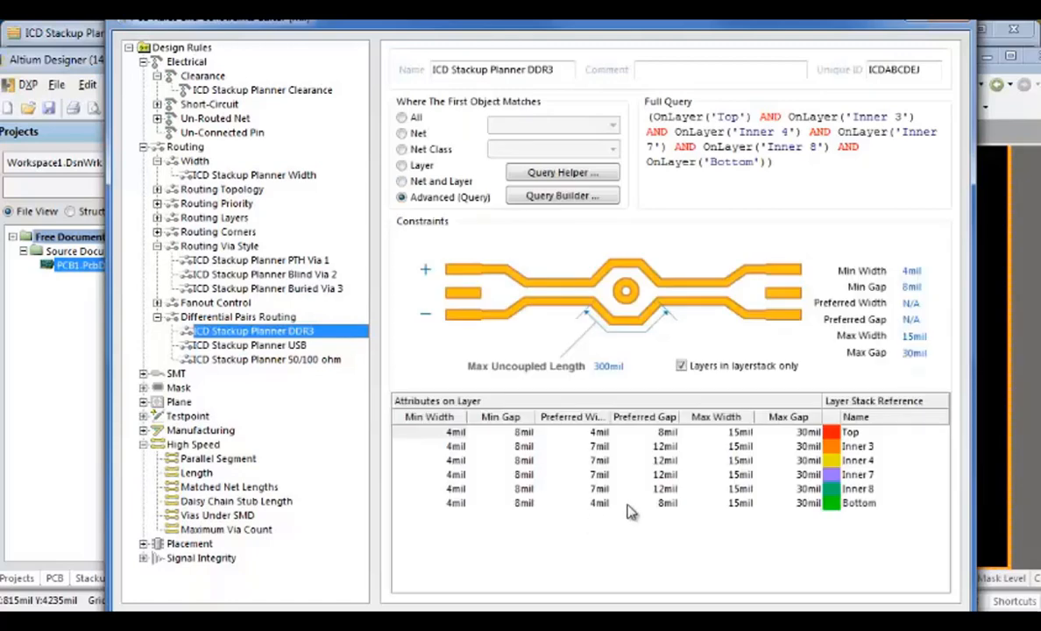